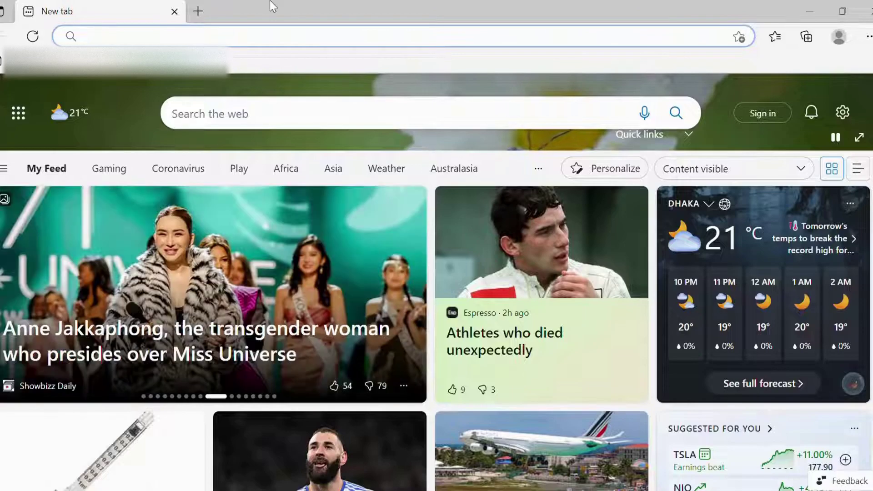
pyautogui.write('google')
# - Load google.com in the new Edge tab
pyautogui.press('Return')
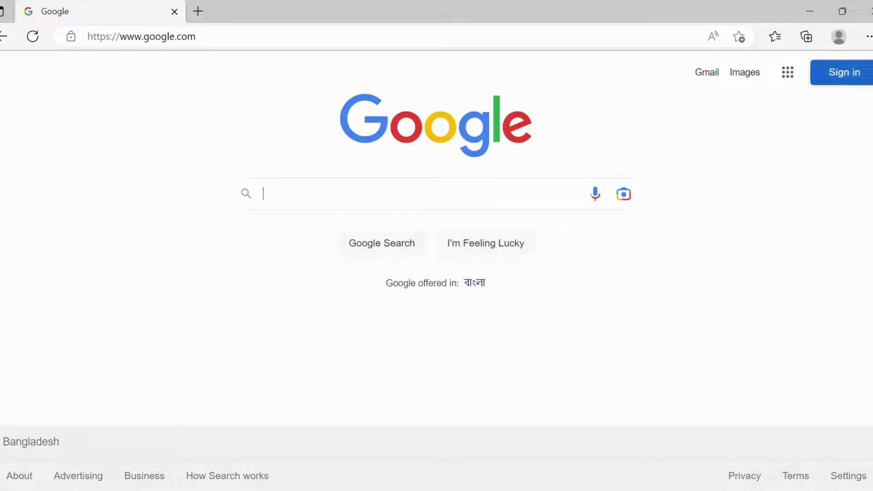
# - Sign in to Google with the saved account and its password
pyautogui.click(815, 77)
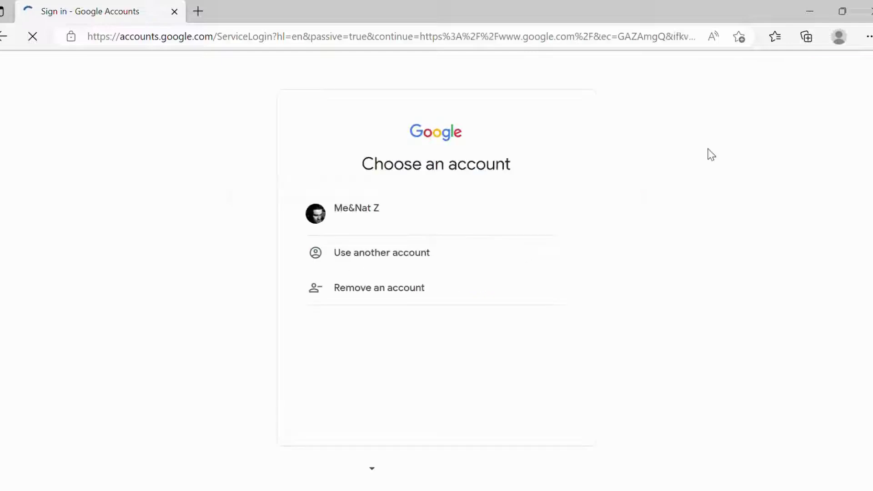
pyautogui.click(413, 217)
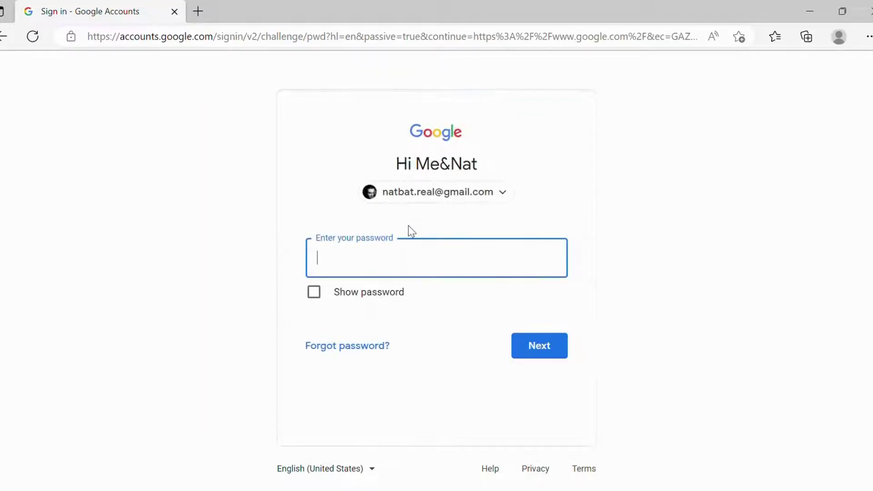
pyautogui.write('password')
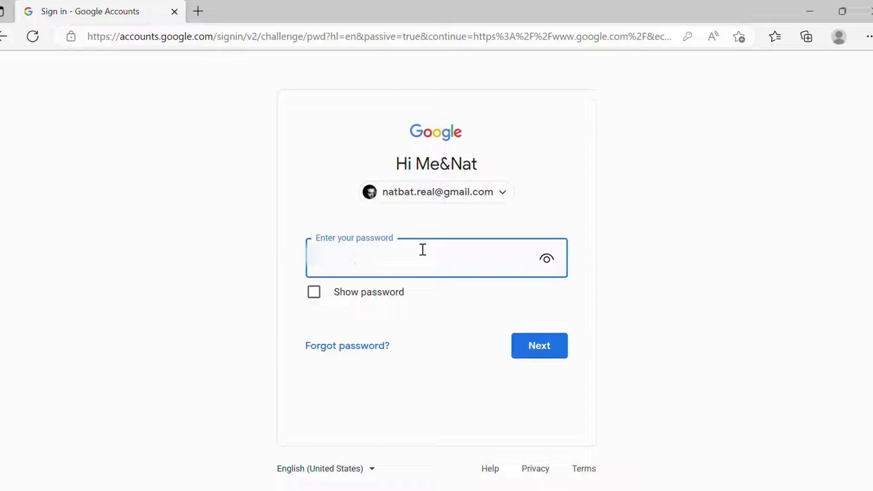
pyautogui.press('Return')
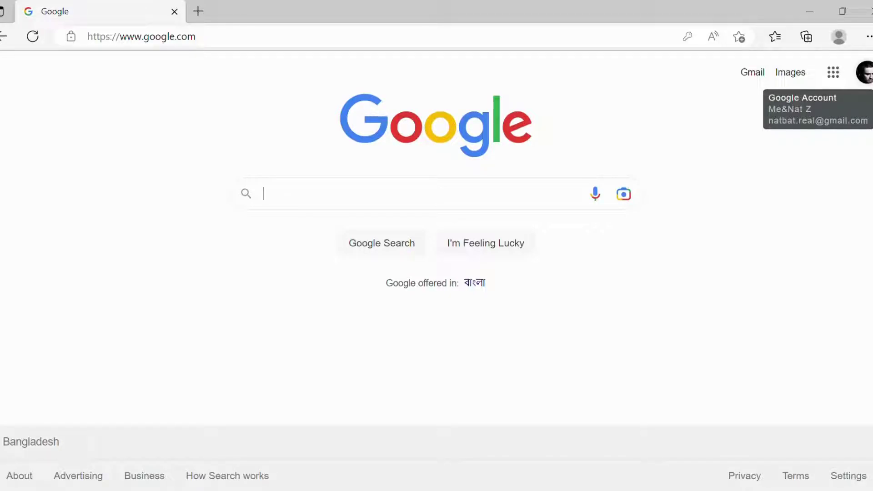
# - From the profile avatar, reach Manage your Google Account's Personal info page
pyautogui.click(863, 73)
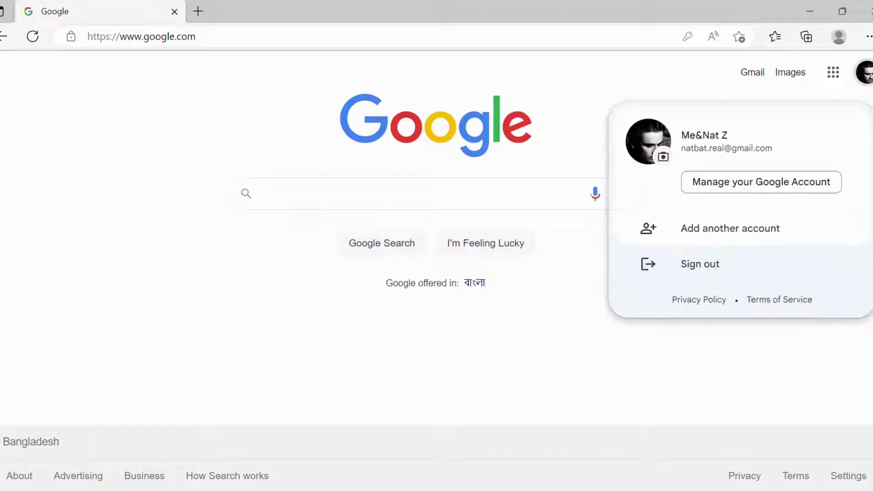
pyautogui.click(761, 190)
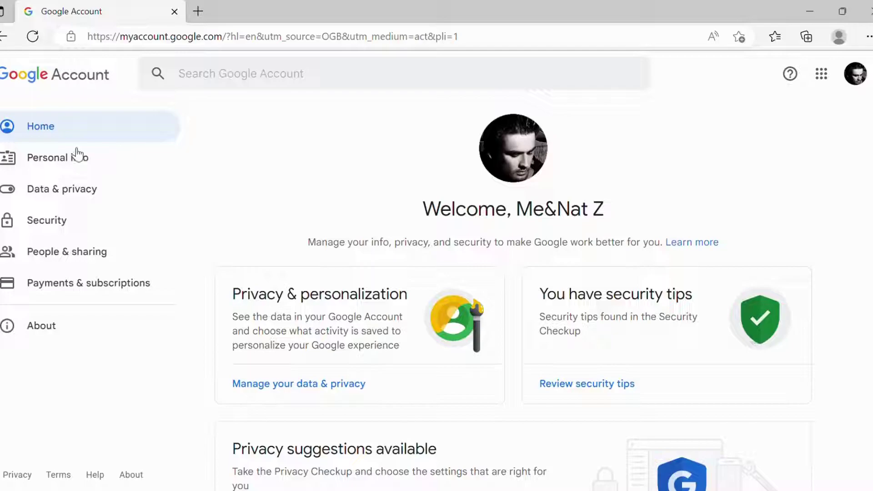
pyautogui.click(56, 162)
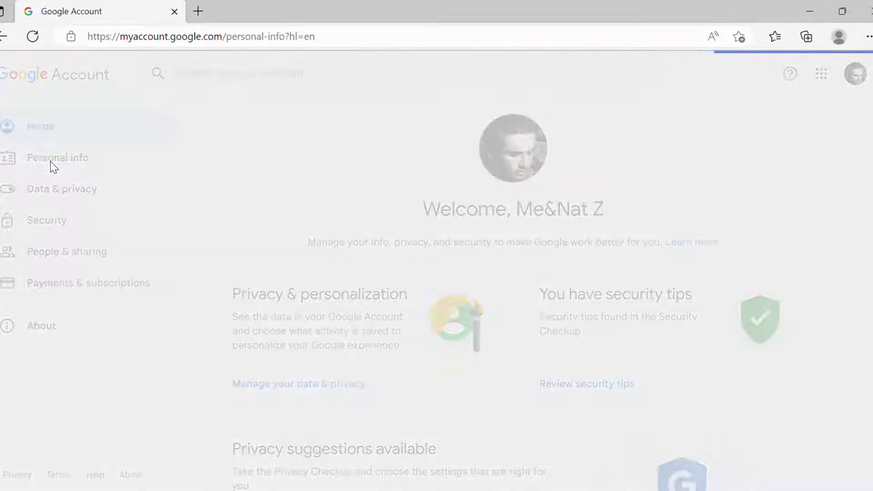
pyautogui.scroll(-2, 691, 327)
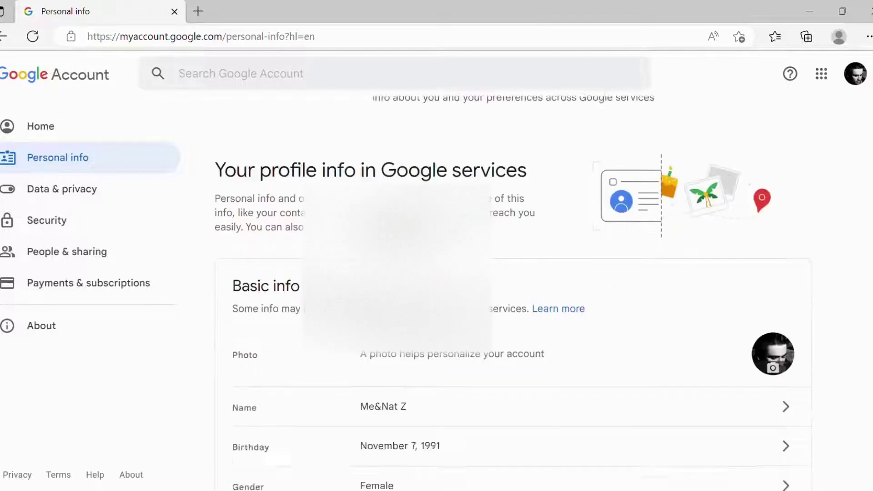
pyautogui.scroll(-10, 691, 327)
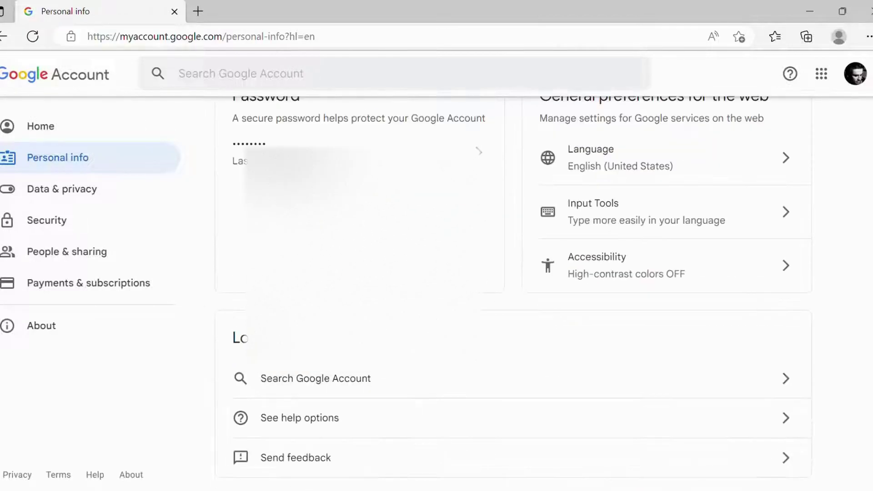
# - Replace English with Bangla (বাংলা, বাংলাদেশ) as the preferred web language
pyautogui.click(587, 171)
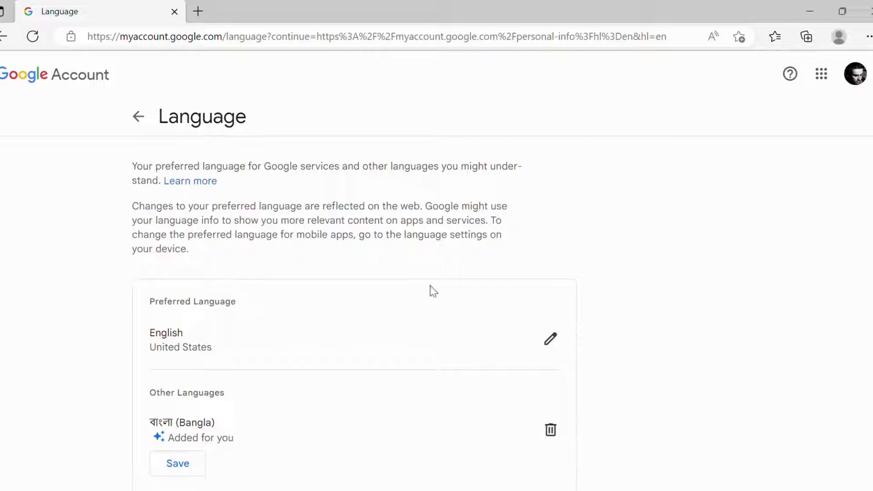
pyautogui.click(555, 347)
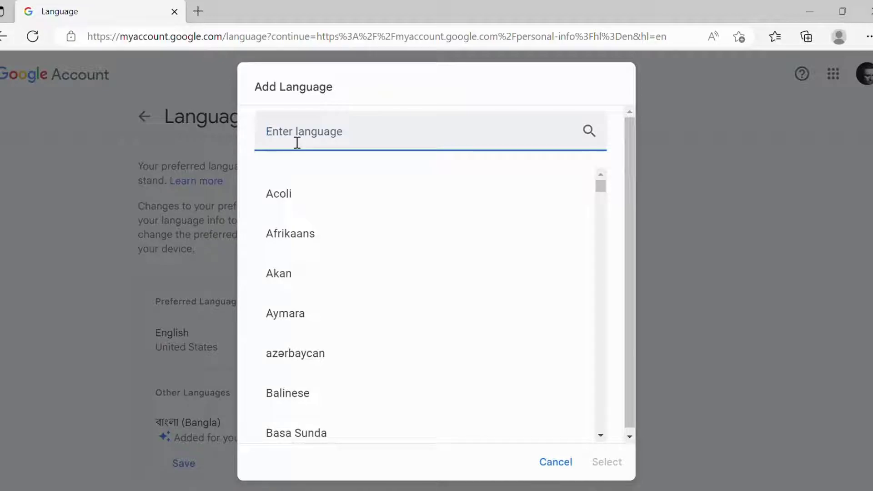
pyautogui.write('bang')
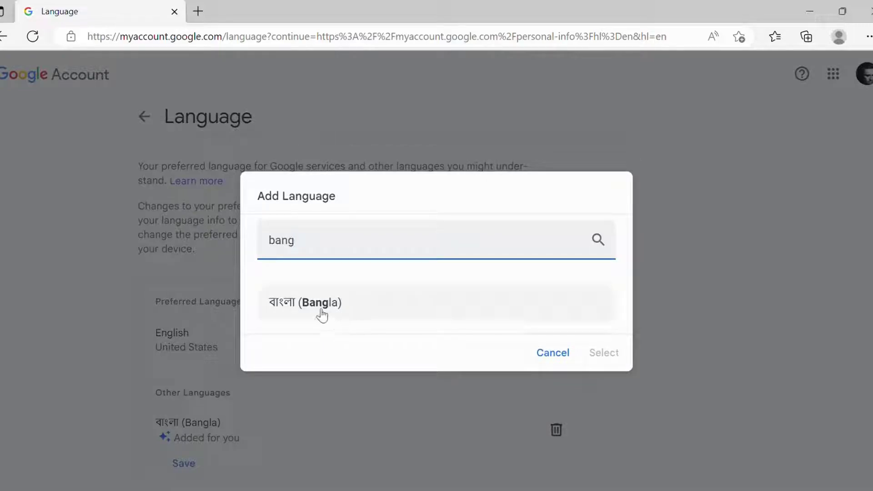
pyautogui.click(321, 315)
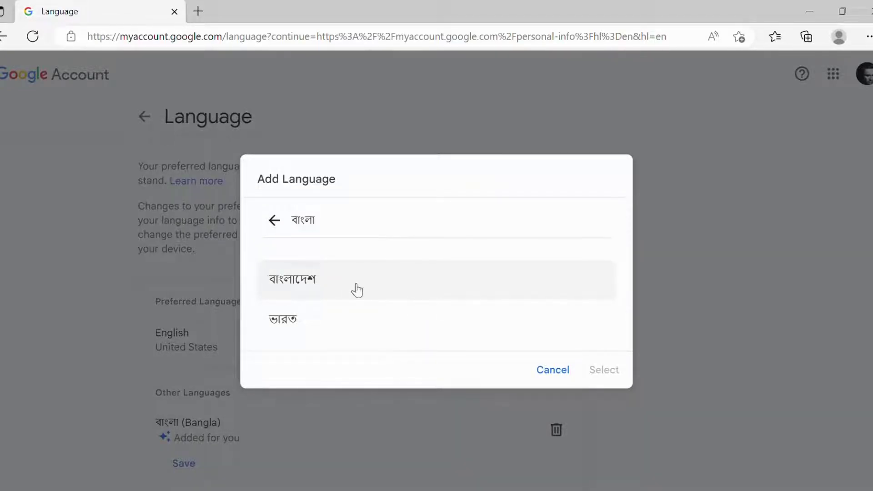
pyautogui.click(320, 290)
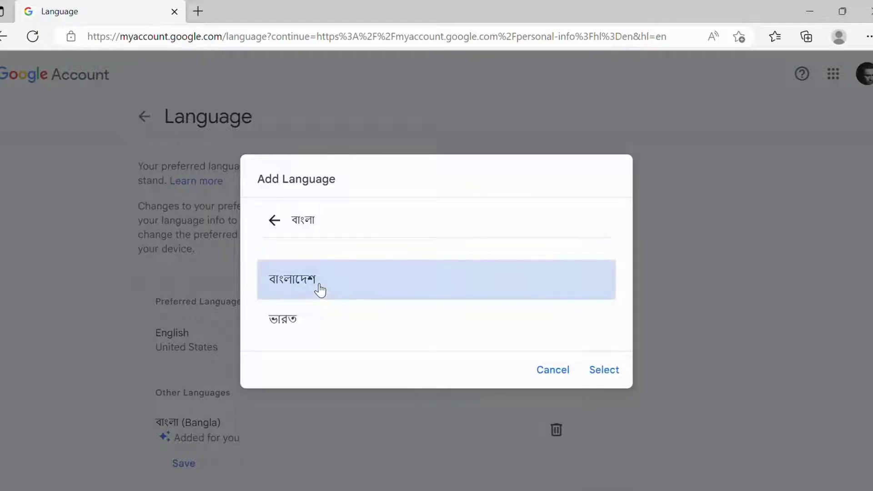
# - Confirm Bangla, compare the Bangla account home in a new tab, then close it
pyautogui.click(599, 370)
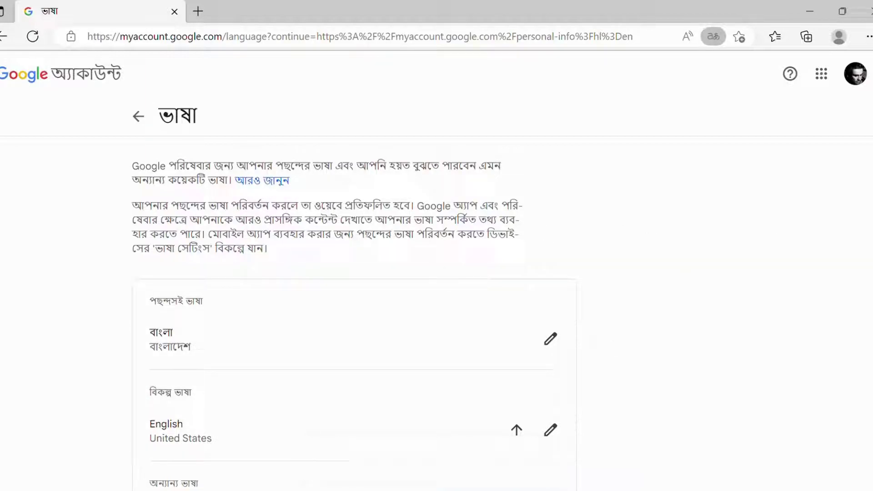
pyautogui.click(855, 75)
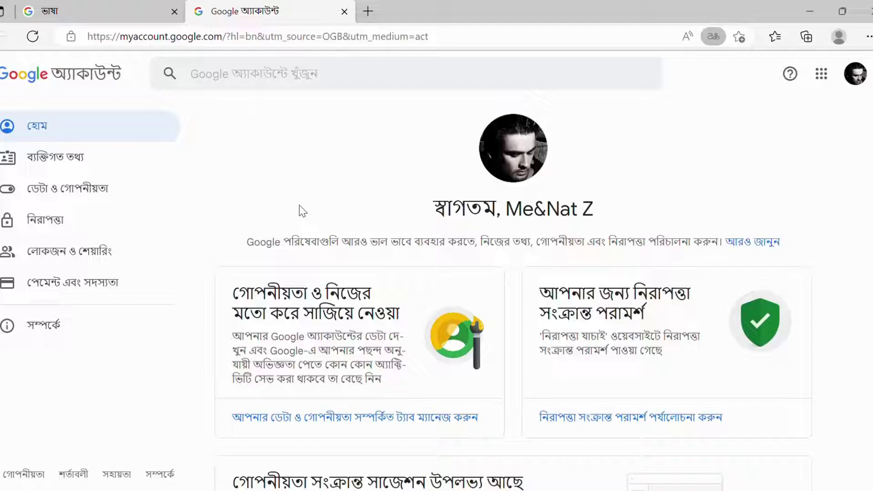
pyautogui.click(106, 6)
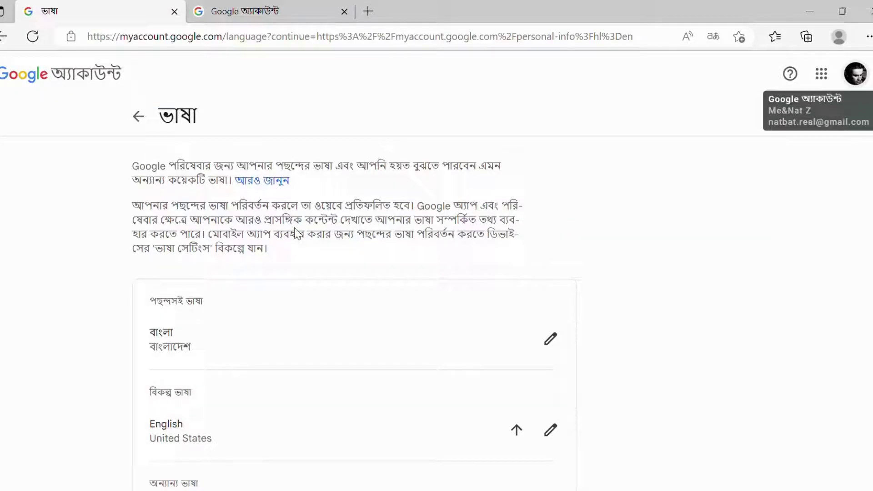
pyautogui.click(280, 10)
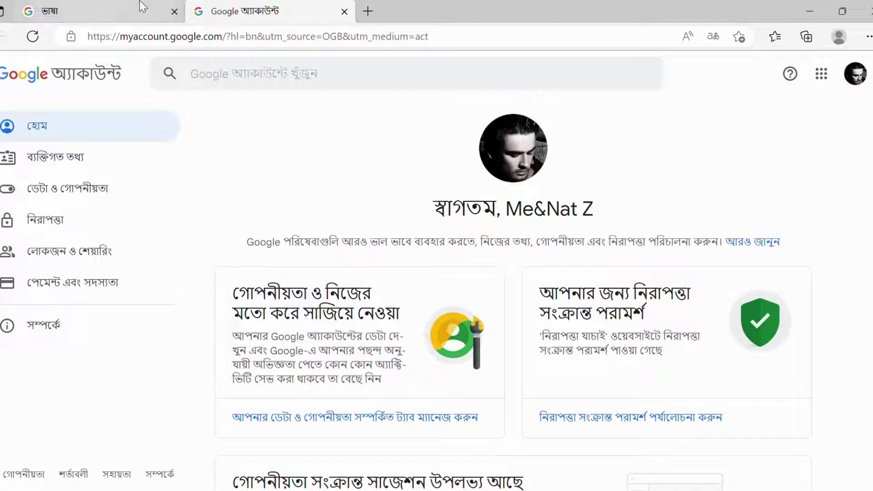
pyautogui.click(345, 12)
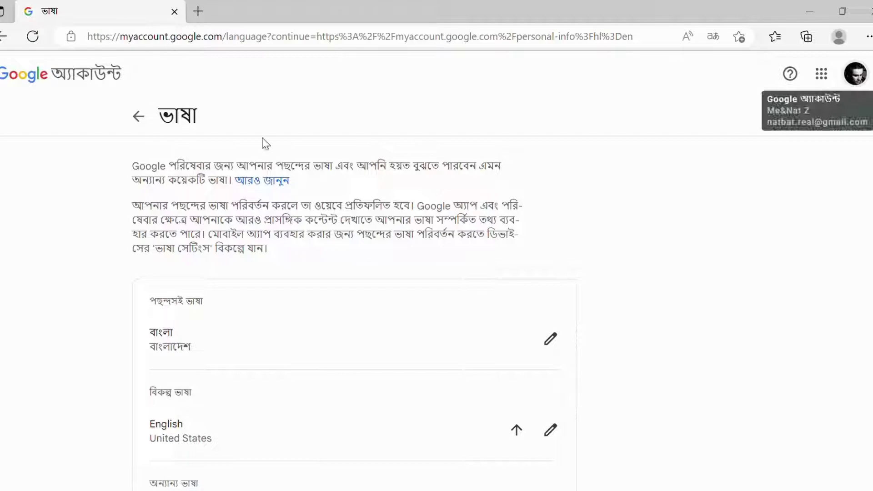
# - Make English (United States) the preferred language again in place of Bangla
pyautogui.click(551, 338)
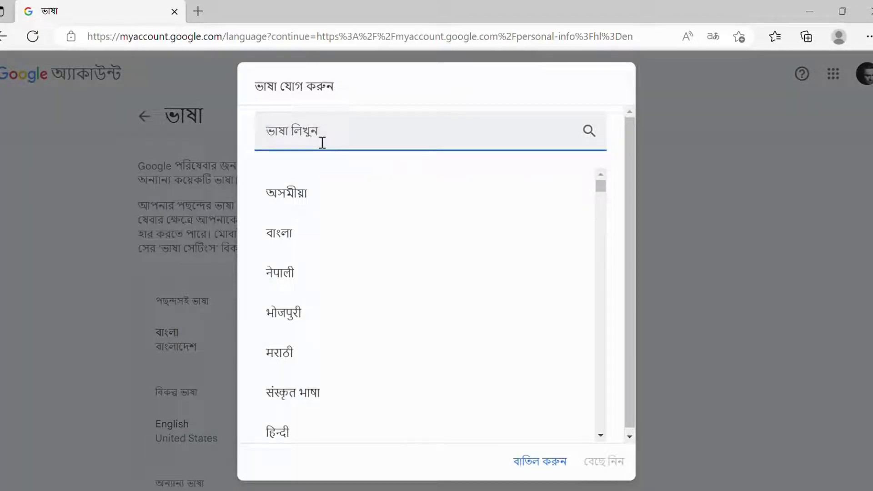
pyautogui.write('eng')
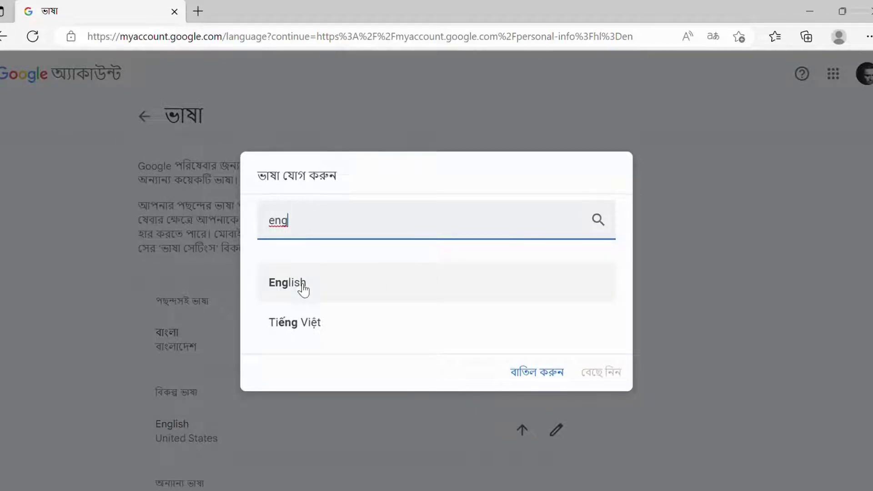
pyautogui.click(302, 290)
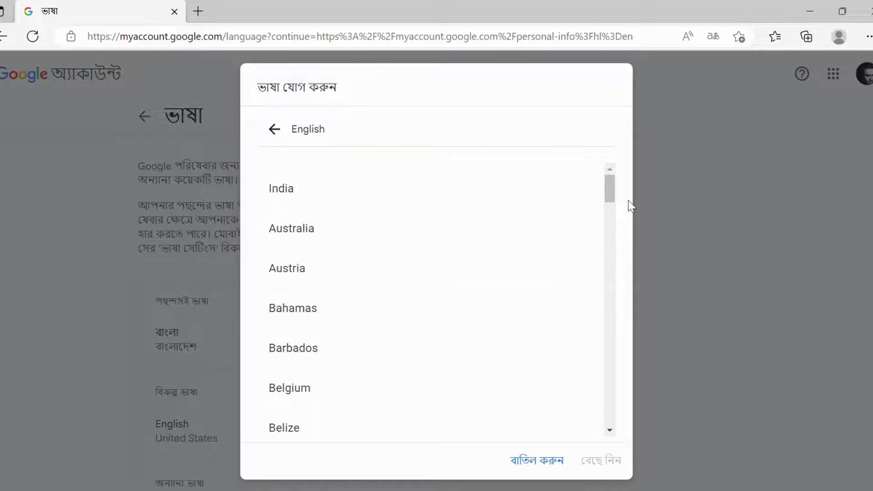
pyautogui.moveTo(613, 196); pyautogui.dragTo(609, 414)
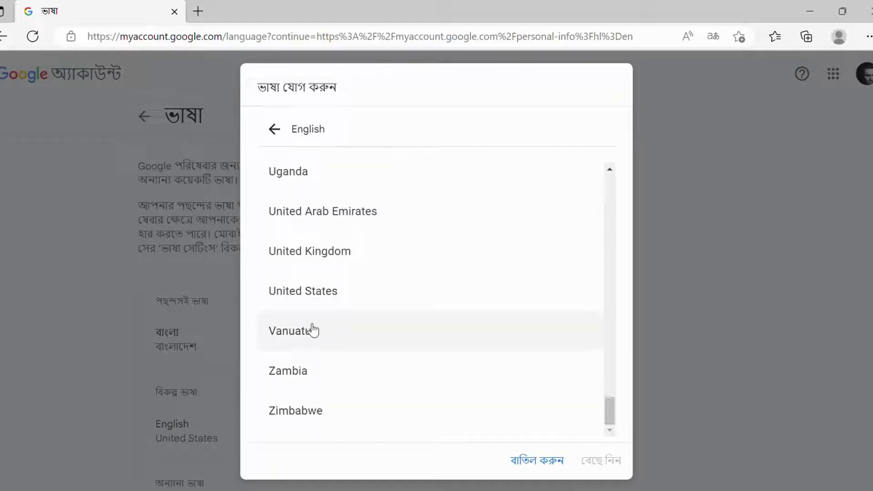
pyautogui.click(306, 302)
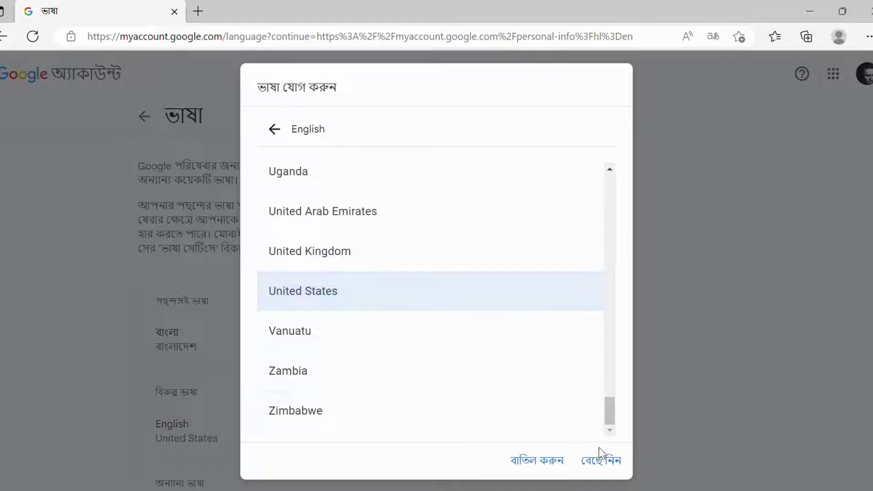
pyautogui.click(604, 463)
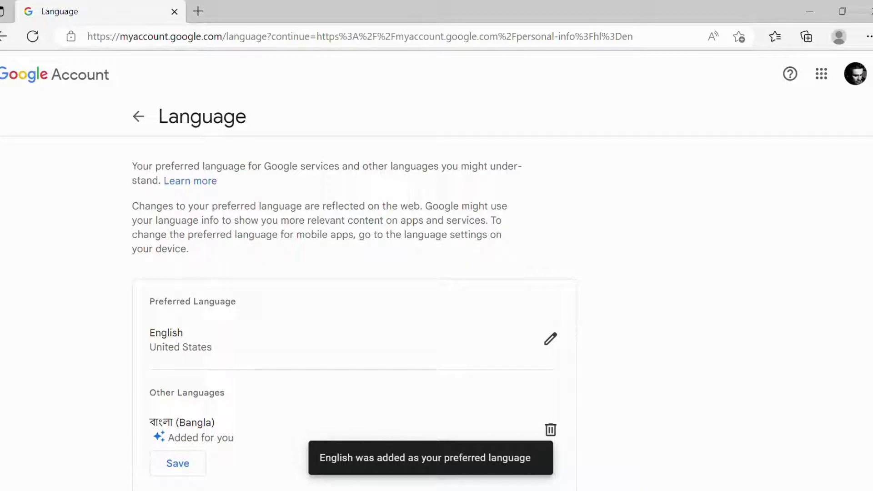
pyautogui.scroll(-5, 437, 274)
pyautogui.scroll(5, 436, 273)
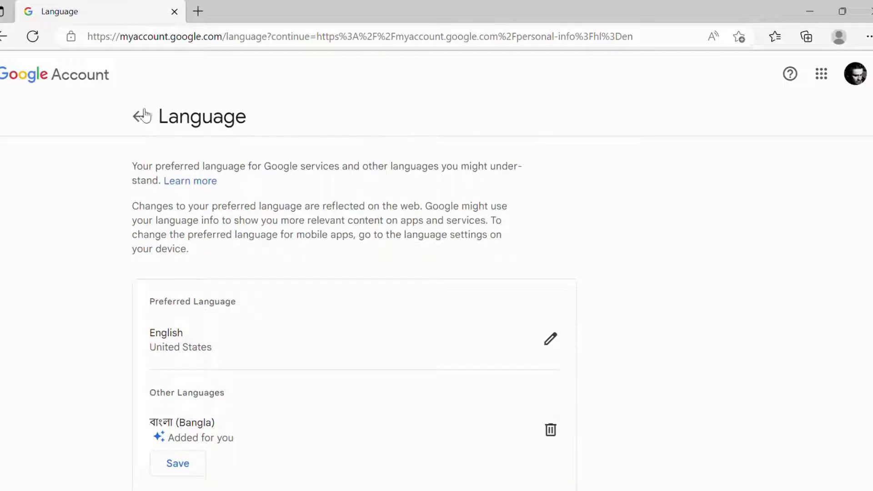
pyautogui.click(856, 81)
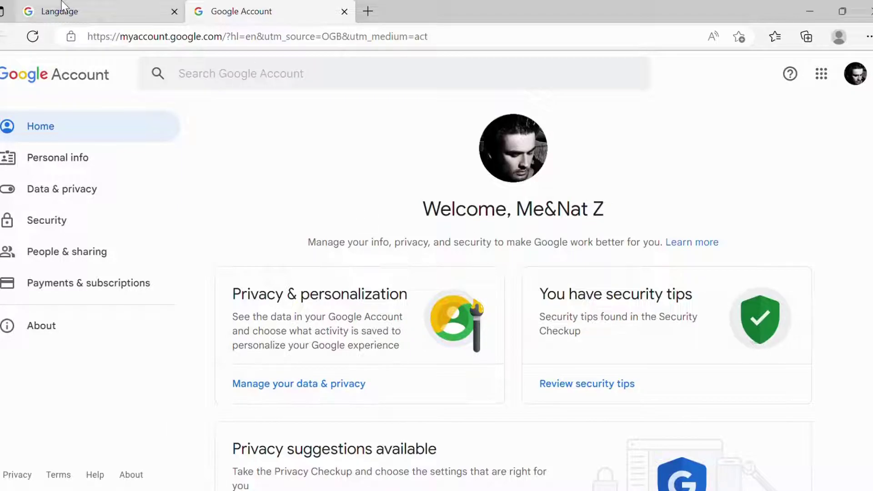
pyautogui.click(344, 13)
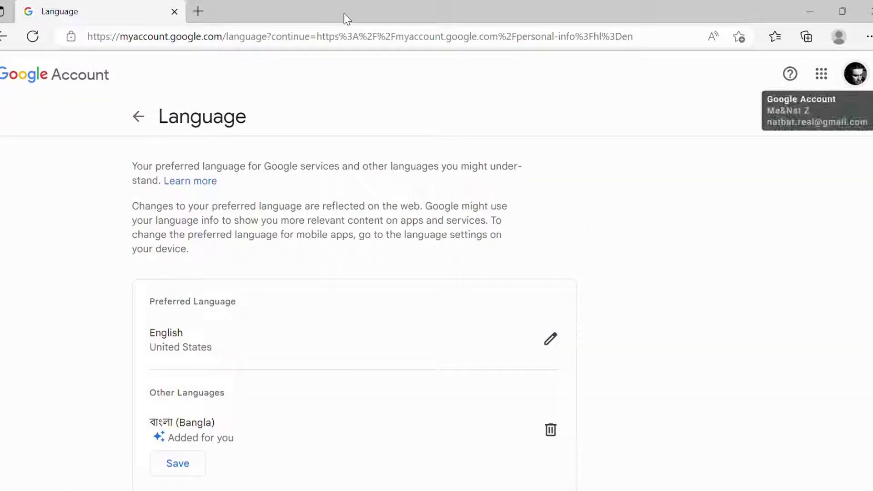